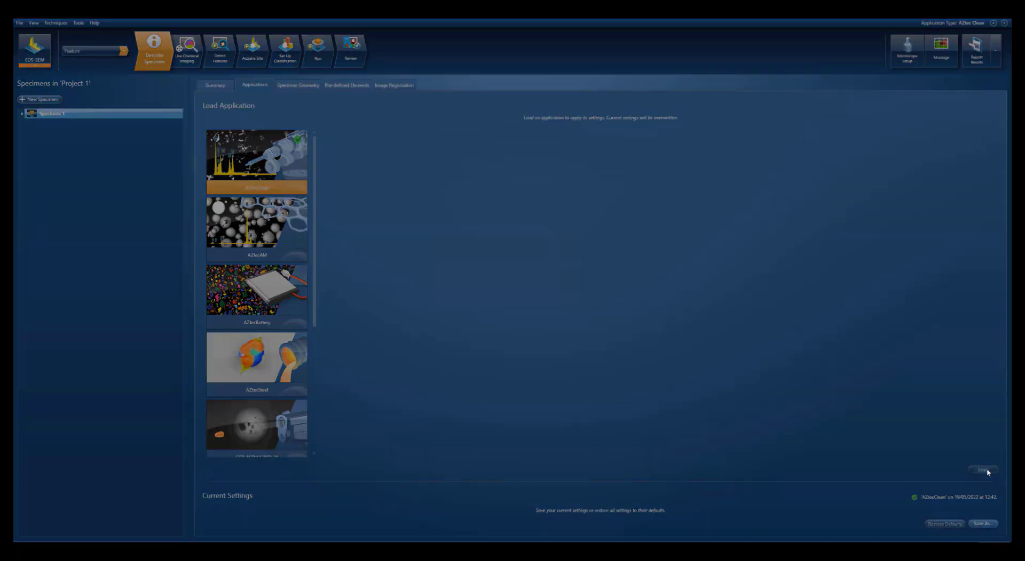
# Step: Decline loading a saved user profile so the AZtecClean profile stays applied
pyautogui.click(565, 297)
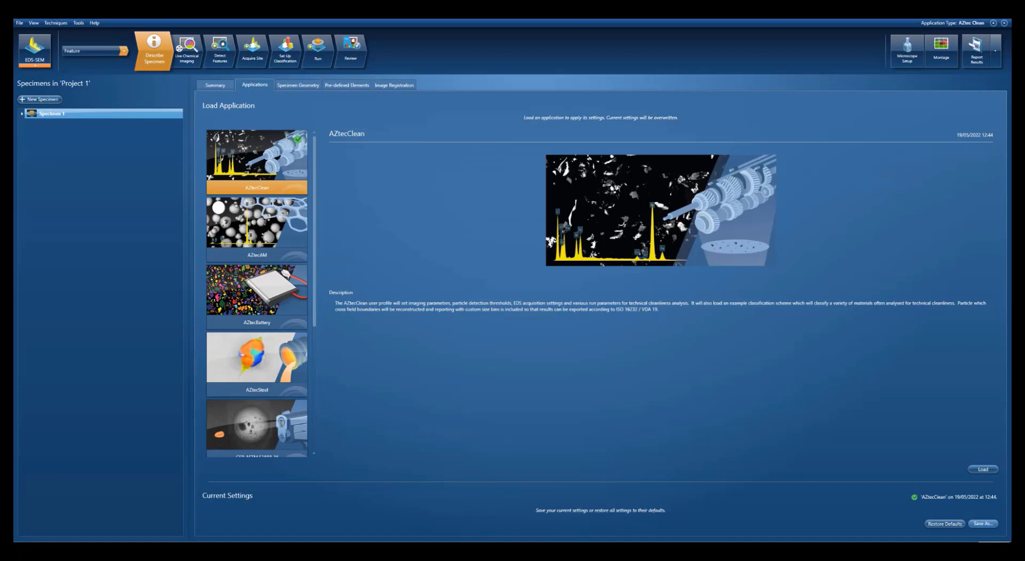
# Step: Detect features on Site 13's electron image and view the area, then Length, summary histograms
pyautogui.click(224, 51)
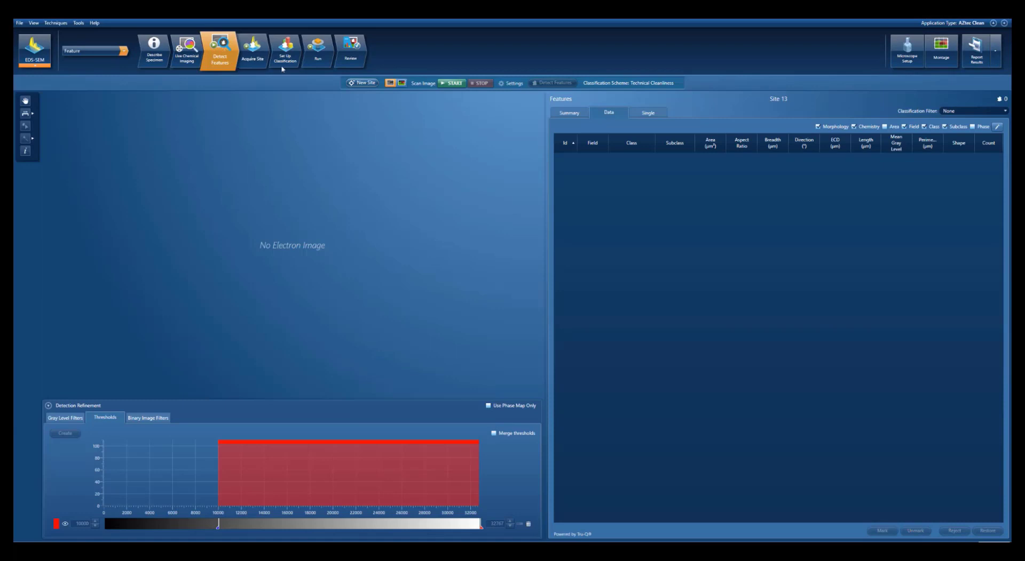
pyautogui.click(454, 83)
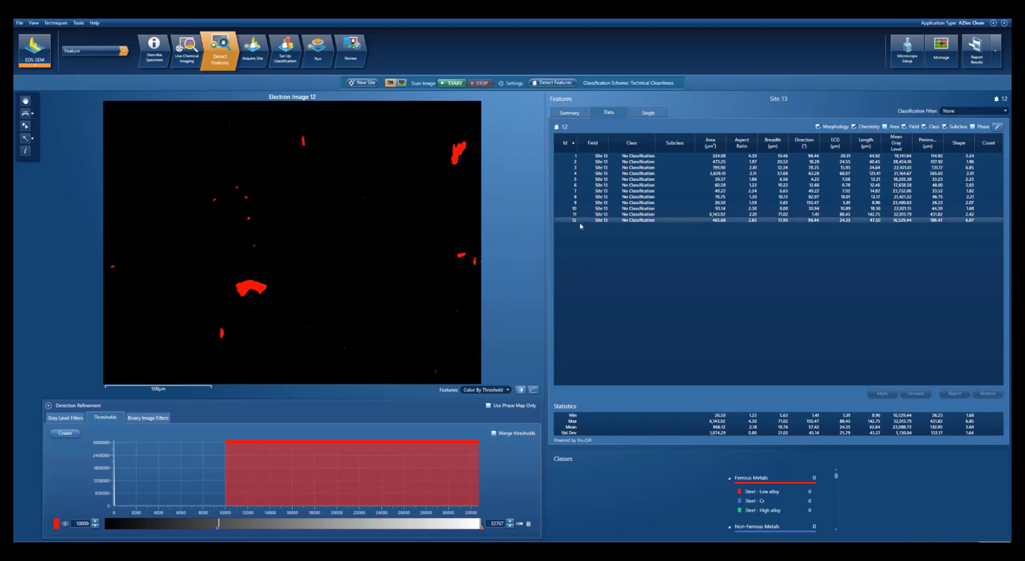
pyautogui.click(568, 113)
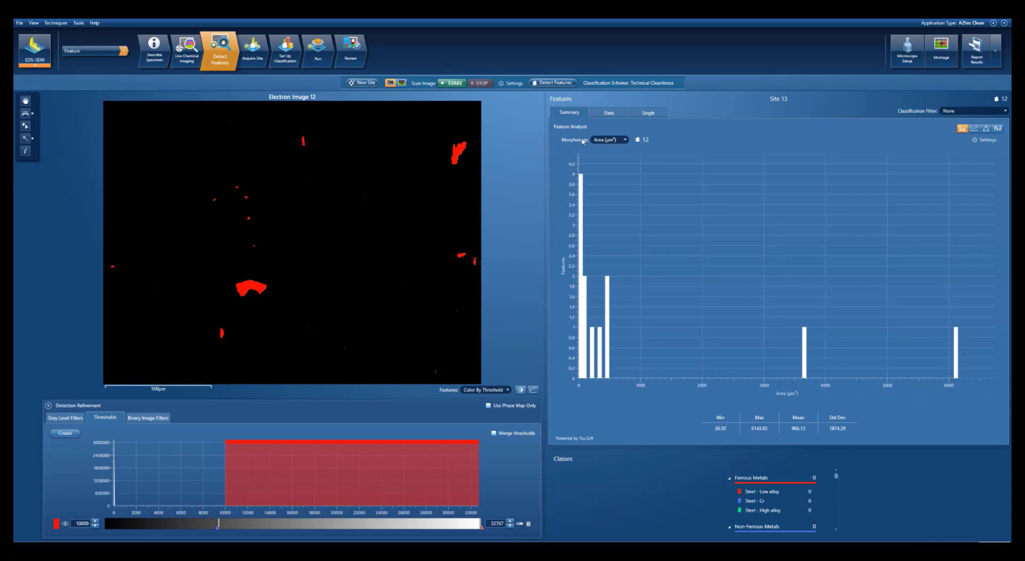
pyautogui.click(600, 141)
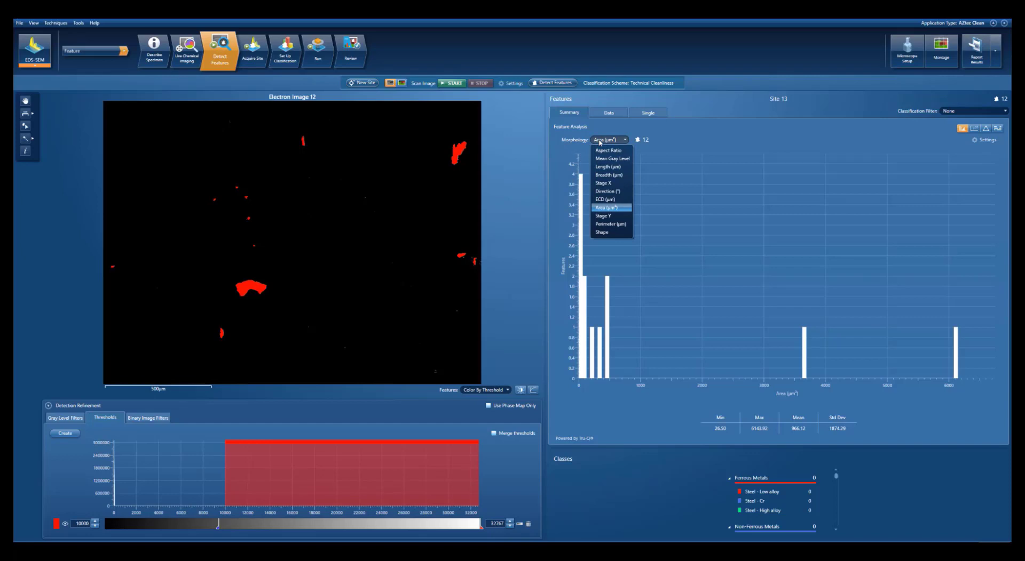
pyautogui.click(603, 167)
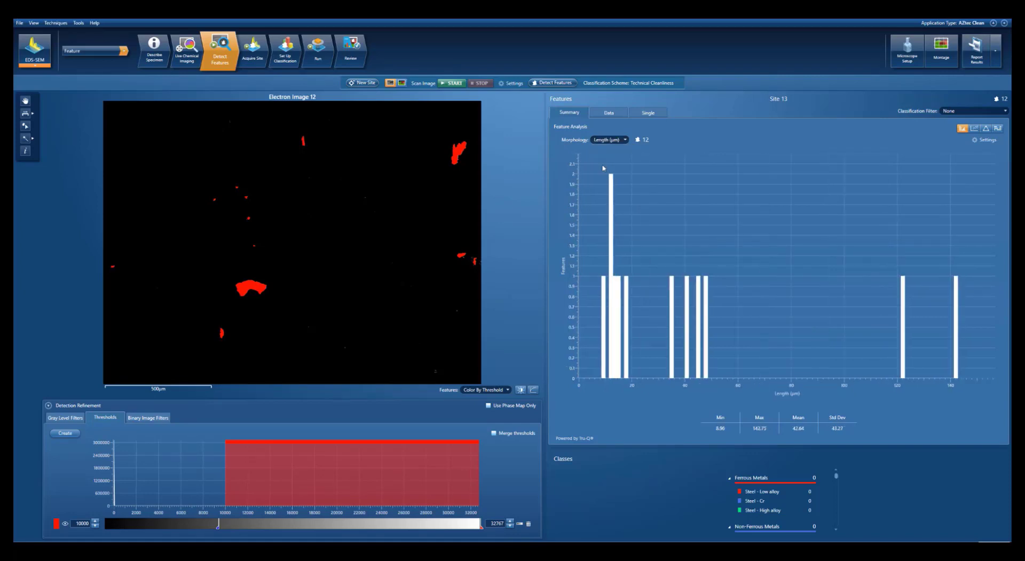
# Step: Inspect Feature 4's details, then EDS-acquire and classify Site 13's 12 detected features
pyautogui.click(651, 115)
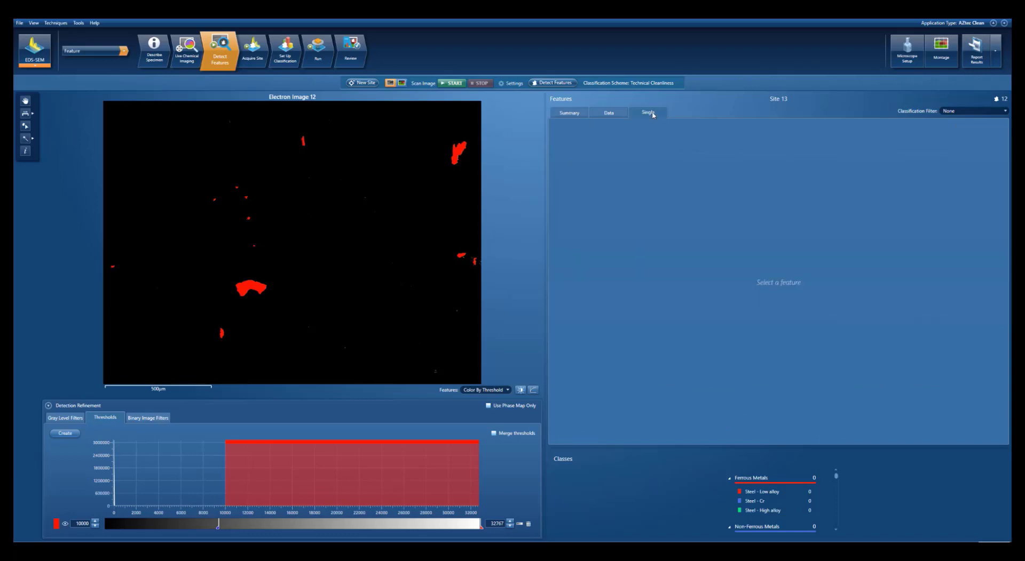
pyautogui.moveTo(681, 371); pyautogui.dragTo(681, 365)
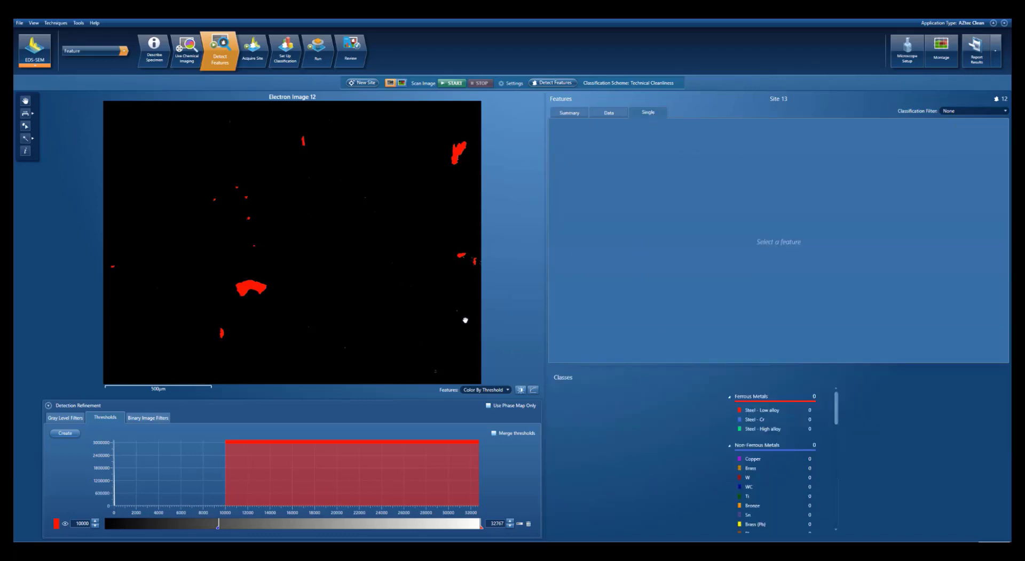
pyautogui.click(25, 126)
pyautogui.click(241, 290)
pyautogui.click(458, 152)
pyautogui.click(259, 53)
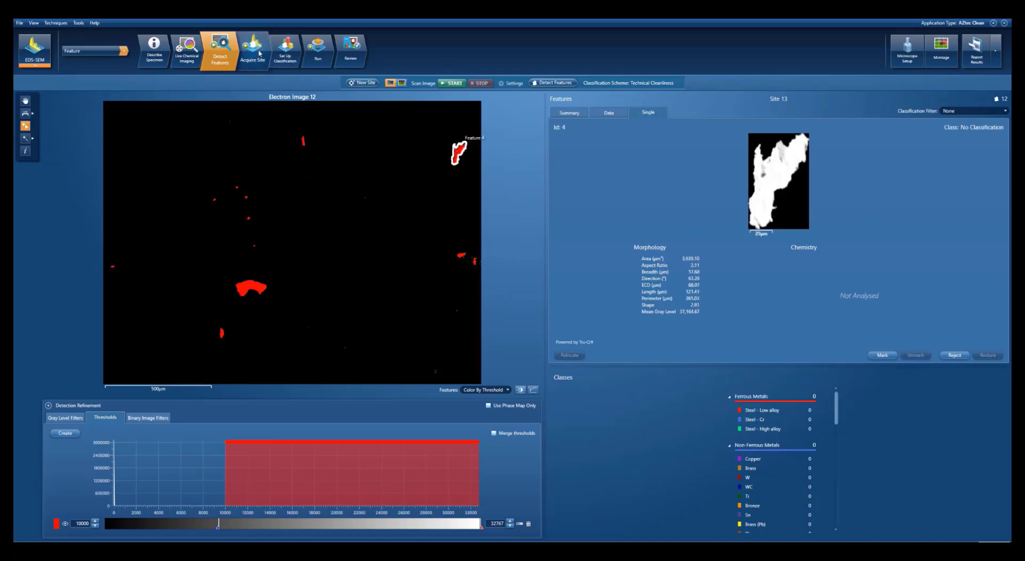
pyautogui.click(411, 84)
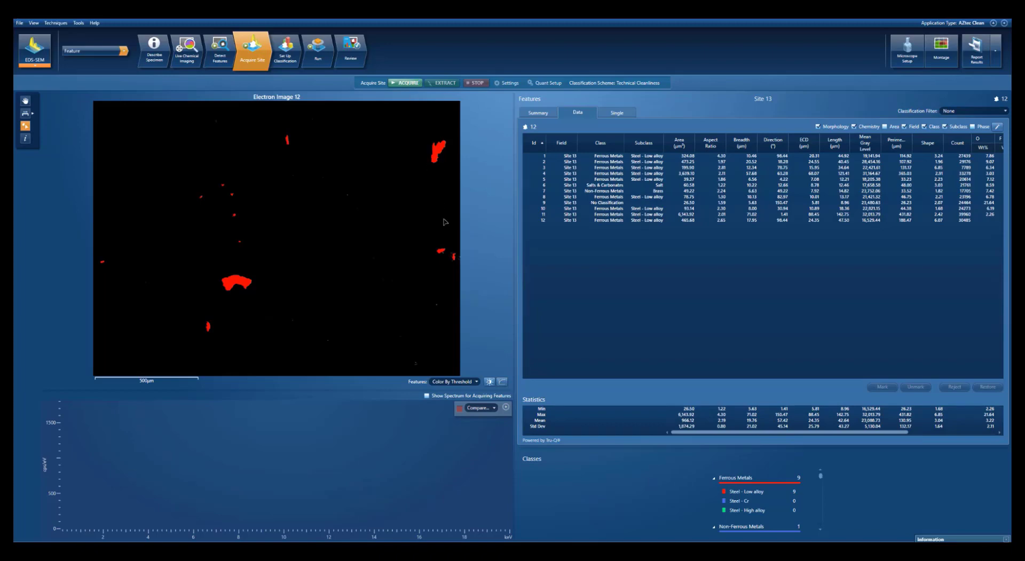
# Step: Colour the detected features by their assigned class
pyautogui.click(476, 382)
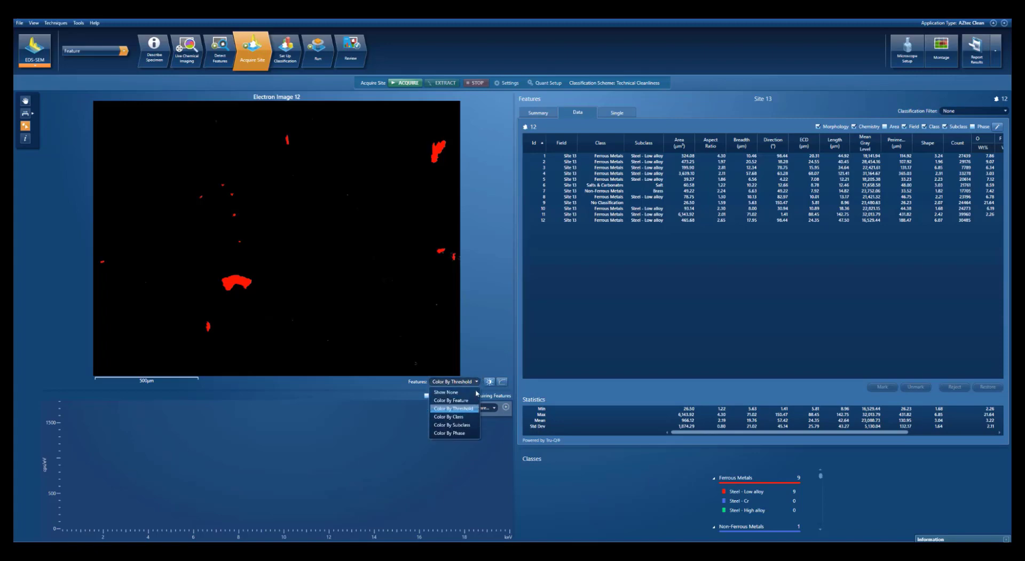
pyautogui.click(467, 418)
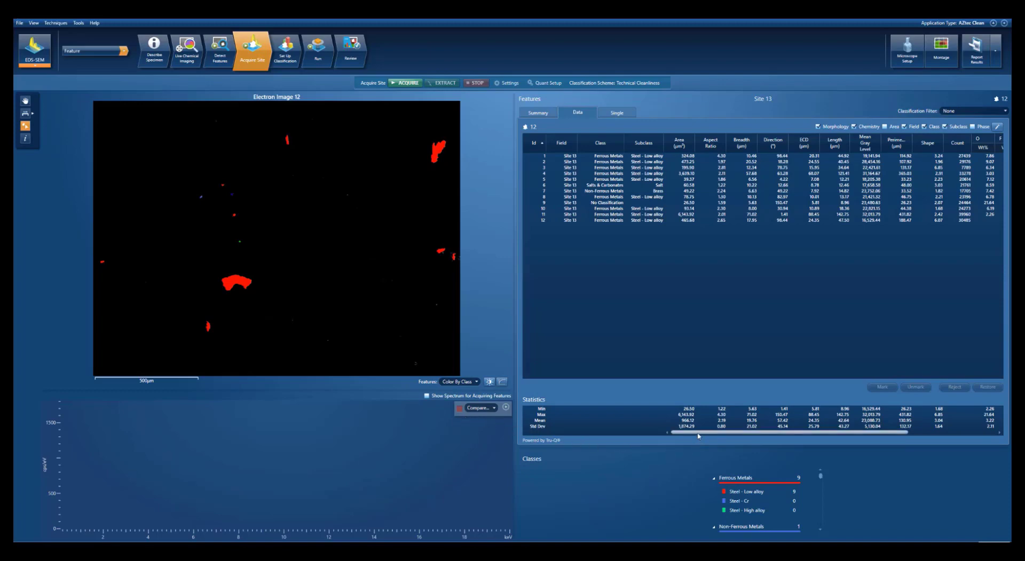
pyautogui.moveTo(698, 436)
pyautogui.mouseDown()
pyautogui.moveTo(799, 442)
pyautogui.moveTo(692, 444)
pyautogui.mouseUp()
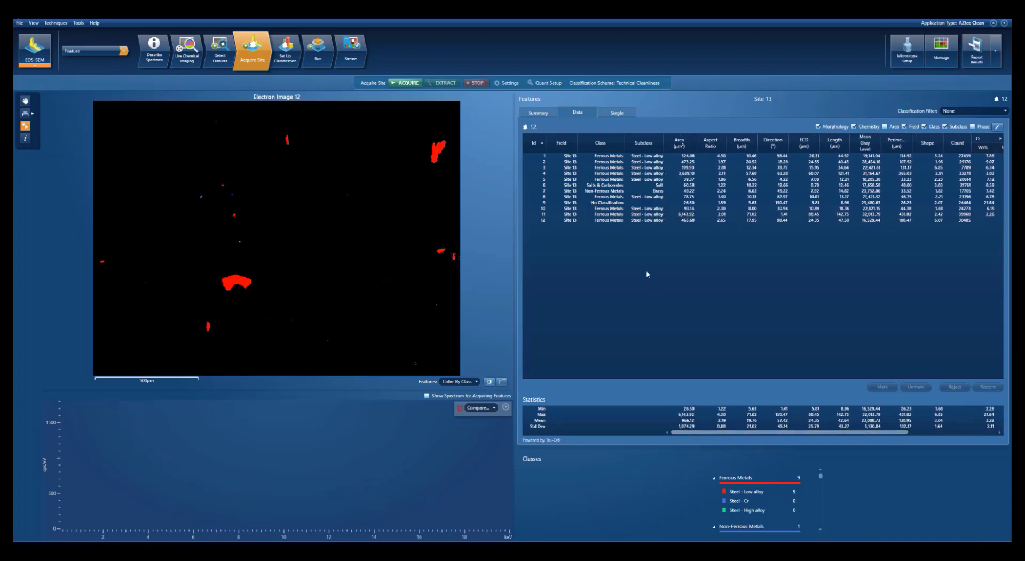
# Step: Inspect Features 11 and 2 in single-feature view, then open the Technical Cleanliness classification setup
pyautogui.click(616, 113)
pyautogui.click(228, 283)
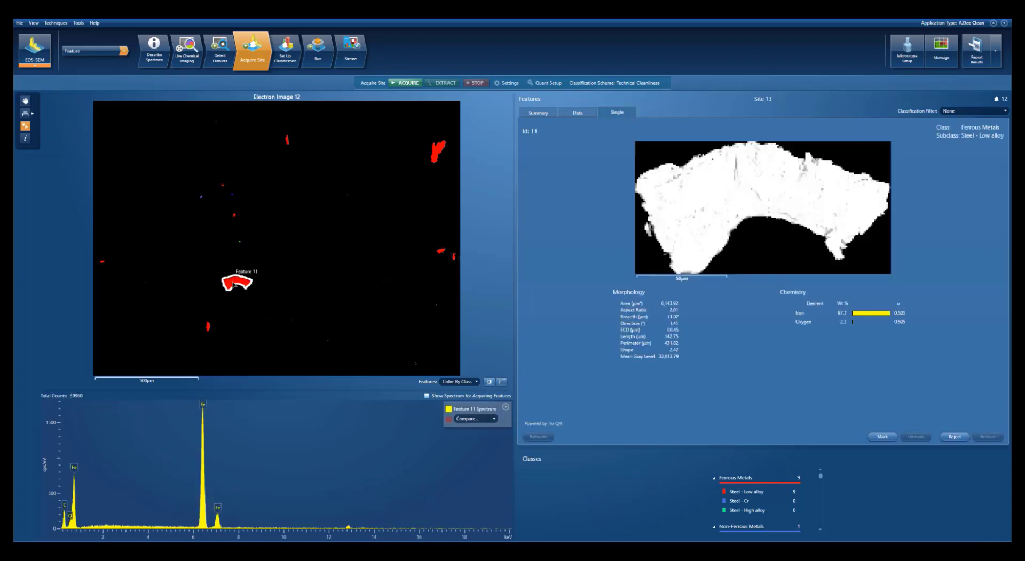
pyautogui.moveTo(658, 450); pyautogui.dragTo(672, 374)
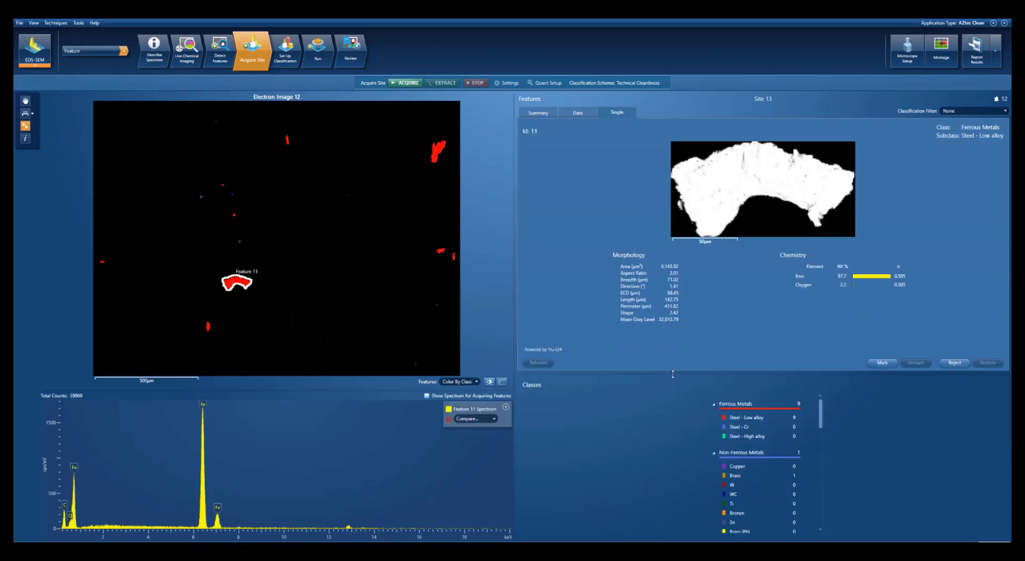
pyautogui.click(440, 153)
pyautogui.click(441, 253)
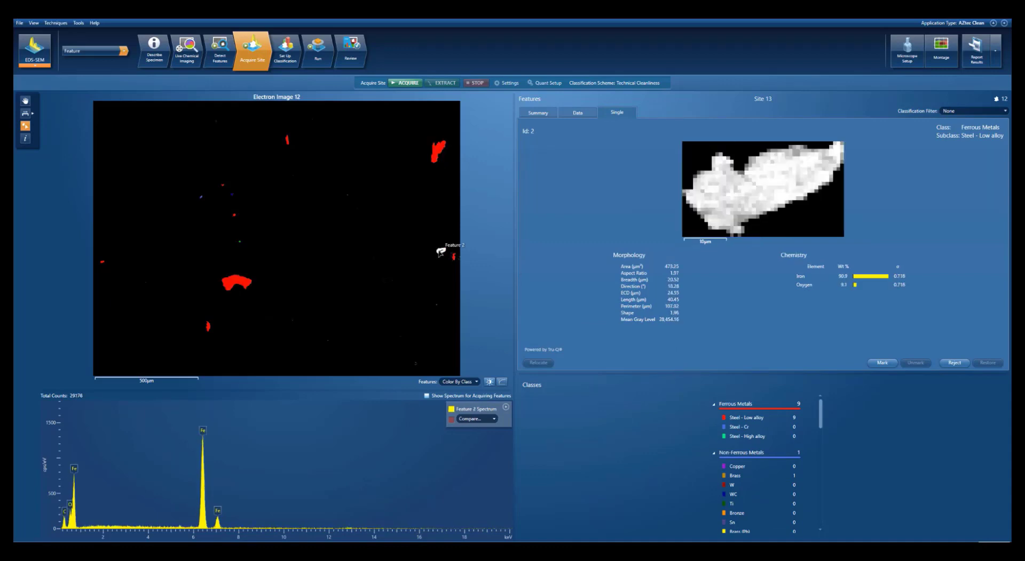
pyautogui.click(288, 49)
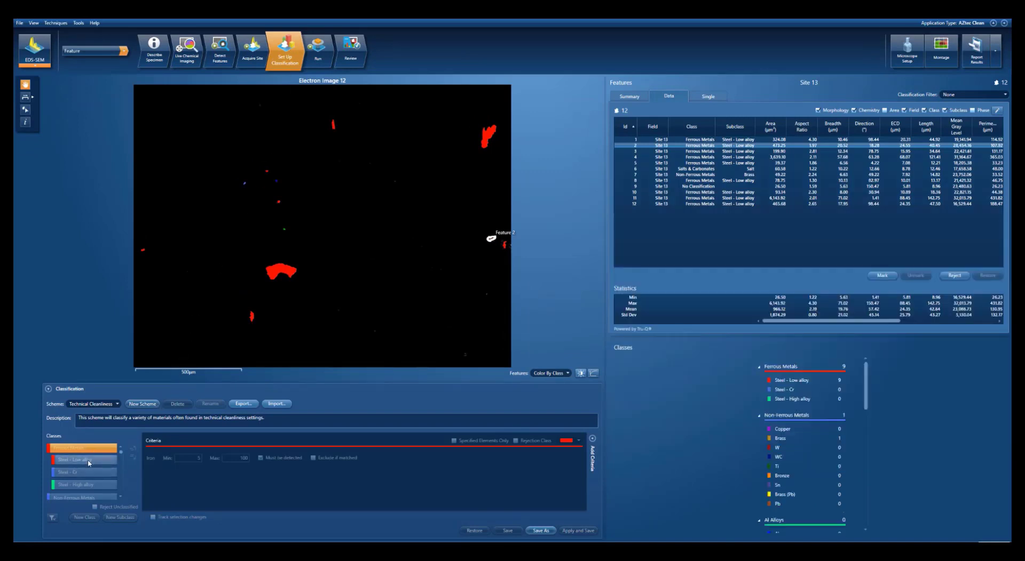
pyautogui.click(89, 460)
pyautogui.click(87, 474)
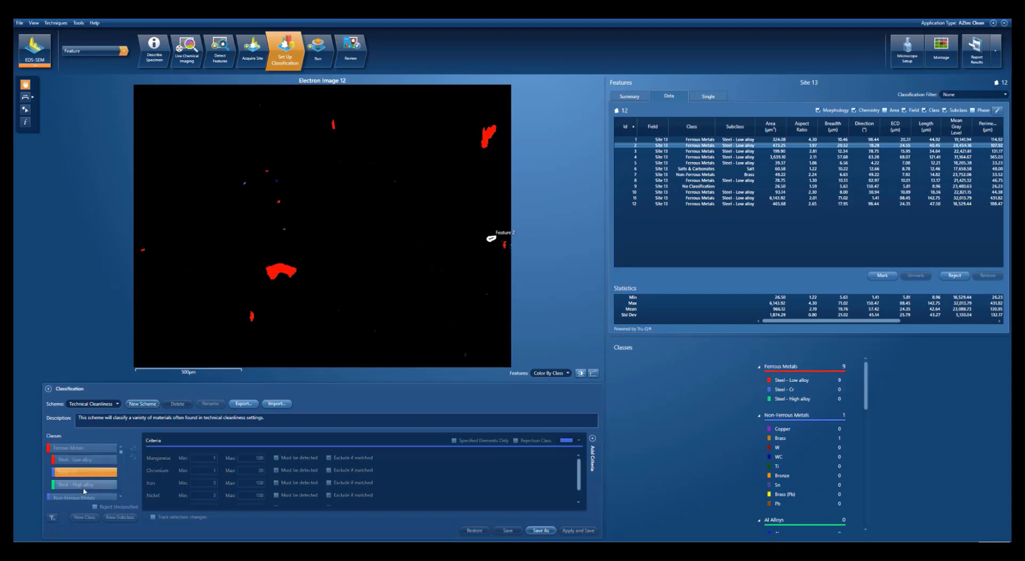
pyautogui.click(84, 487)
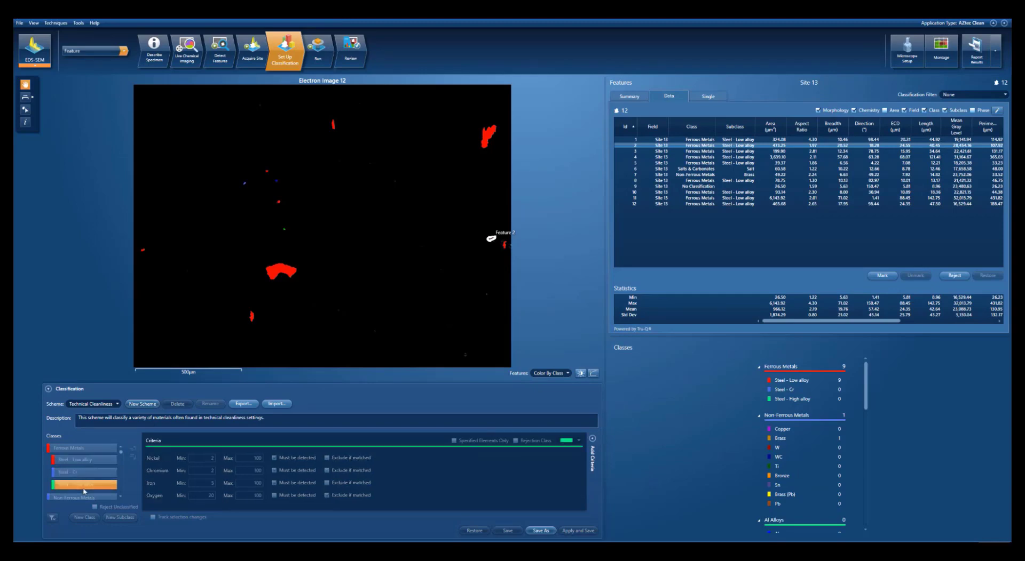
pyautogui.click(592, 439)
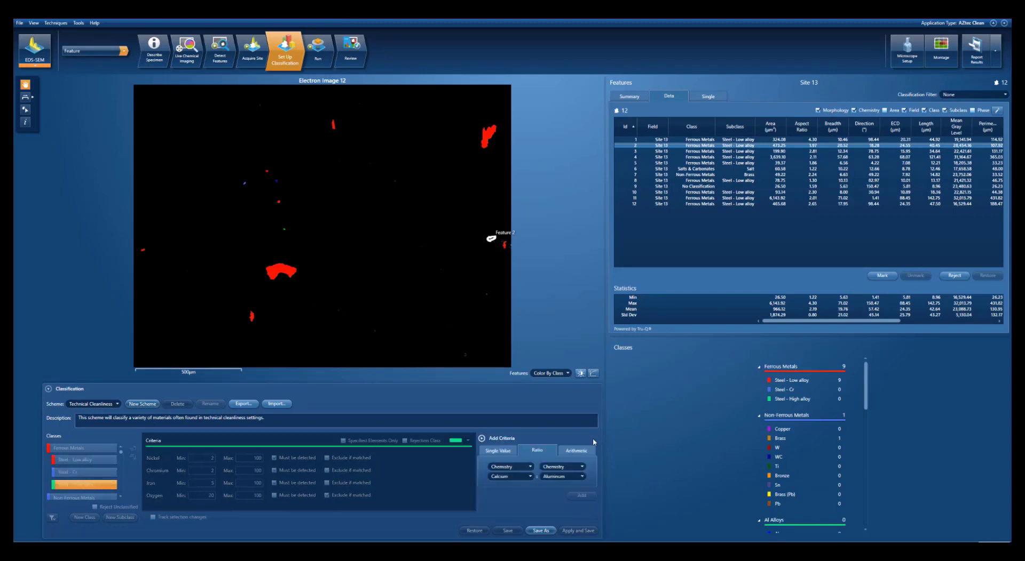
pyautogui.click(500, 452)
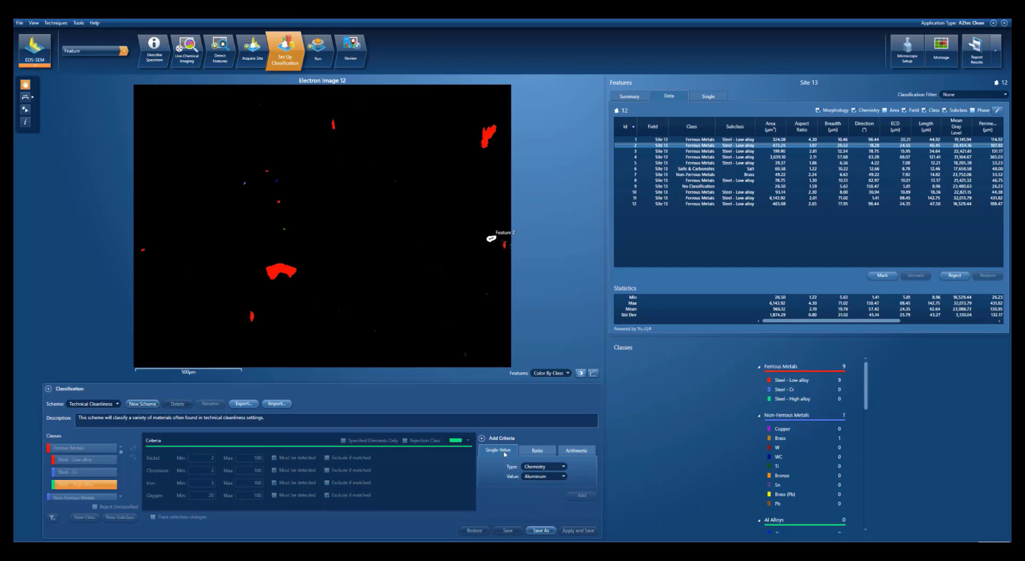
pyautogui.click(538, 469)
pyautogui.click(537, 470)
pyautogui.click(540, 477)
pyautogui.click(540, 477)
pyautogui.click(537, 452)
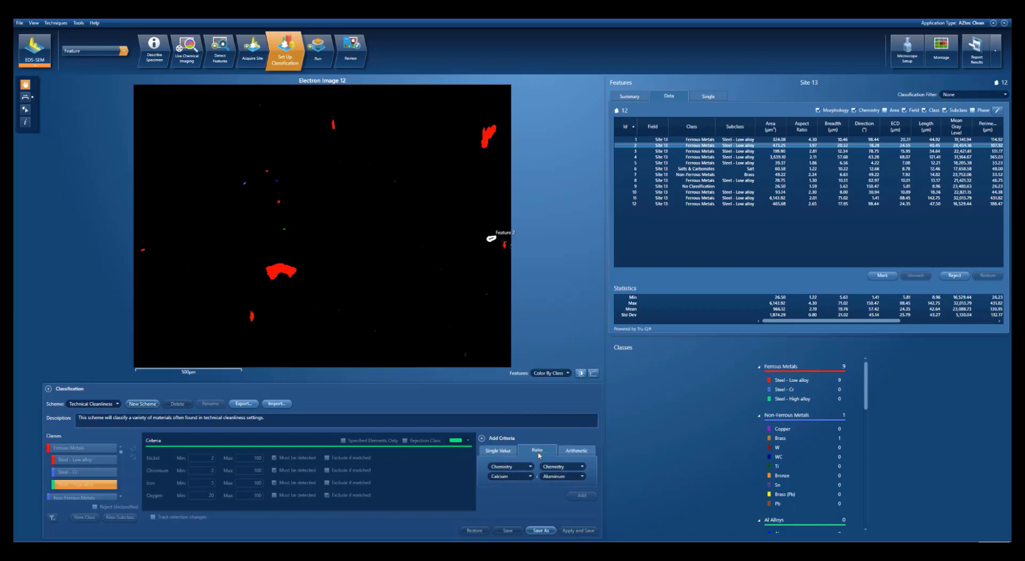
pyautogui.click(575, 454)
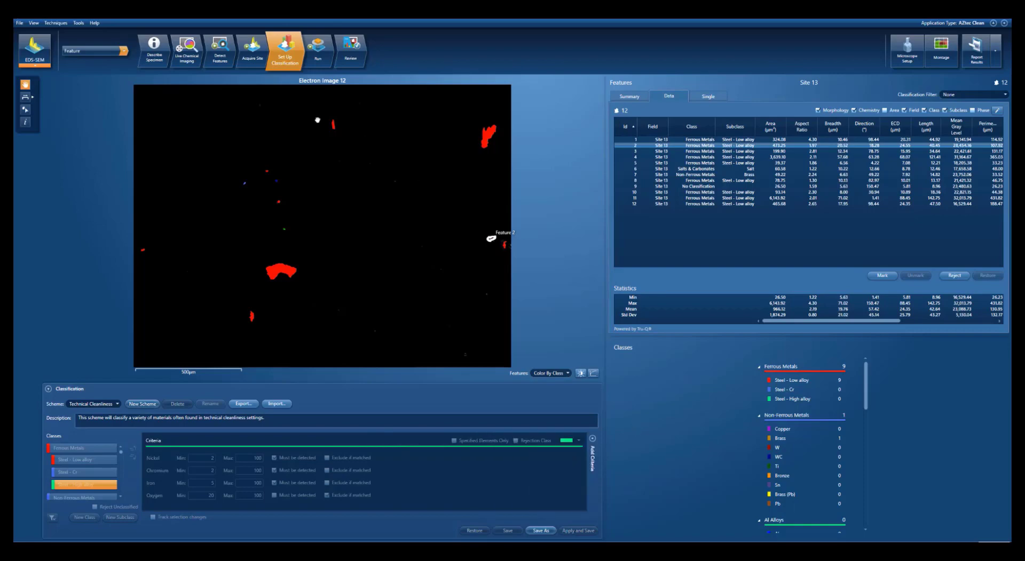
# Step: Load the Technical Cleanliness layout as a 588-field area over the filter and run the acquisition
pyautogui.click(317, 56)
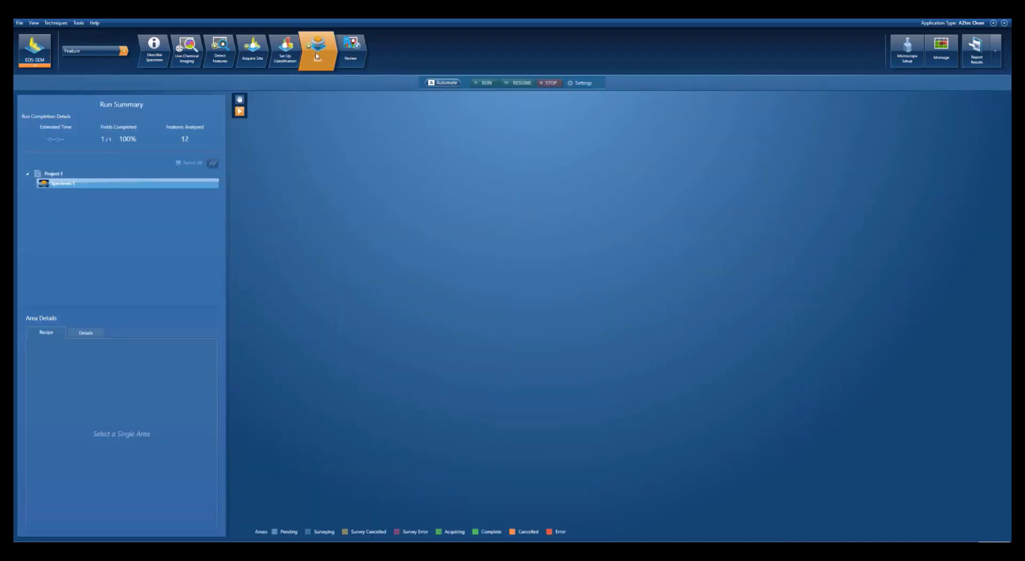
pyautogui.click(435, 82)
pyautogui.click(534, 294)
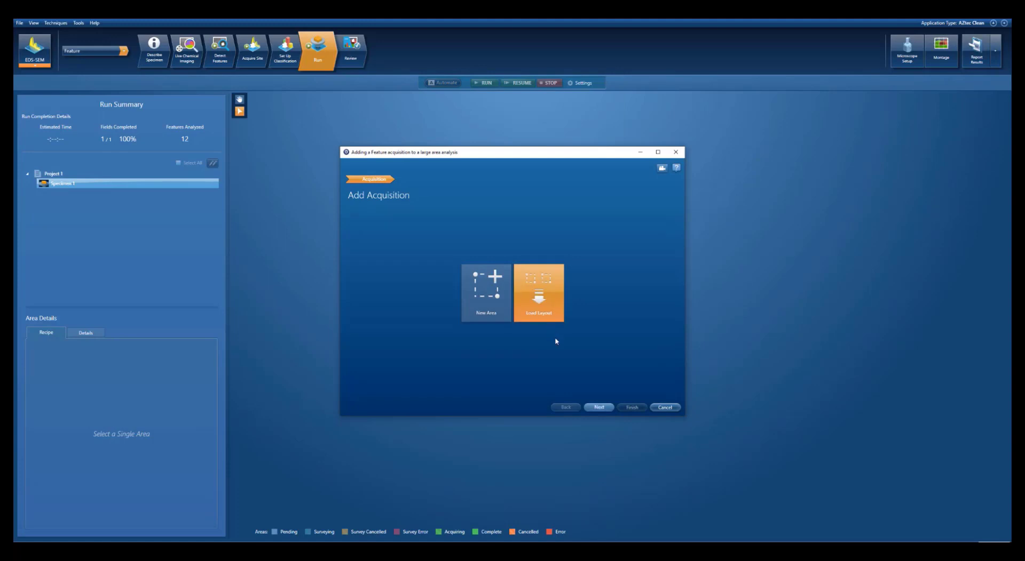
pyautogui.click(599, 409)
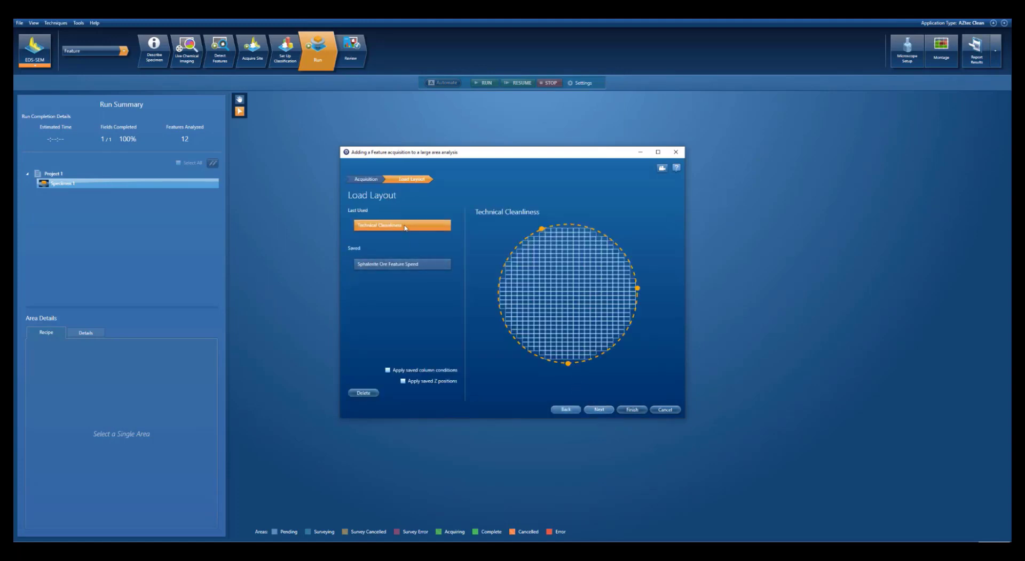
pyautogui.click(599, 409)
pyautogui.click(606, 409)
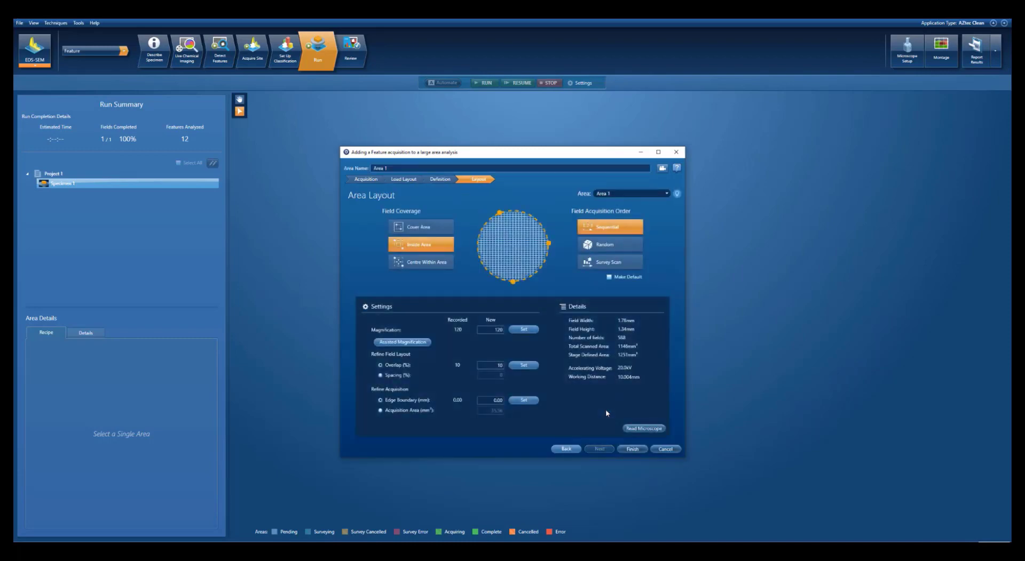
pyautogui.click(628, 452)
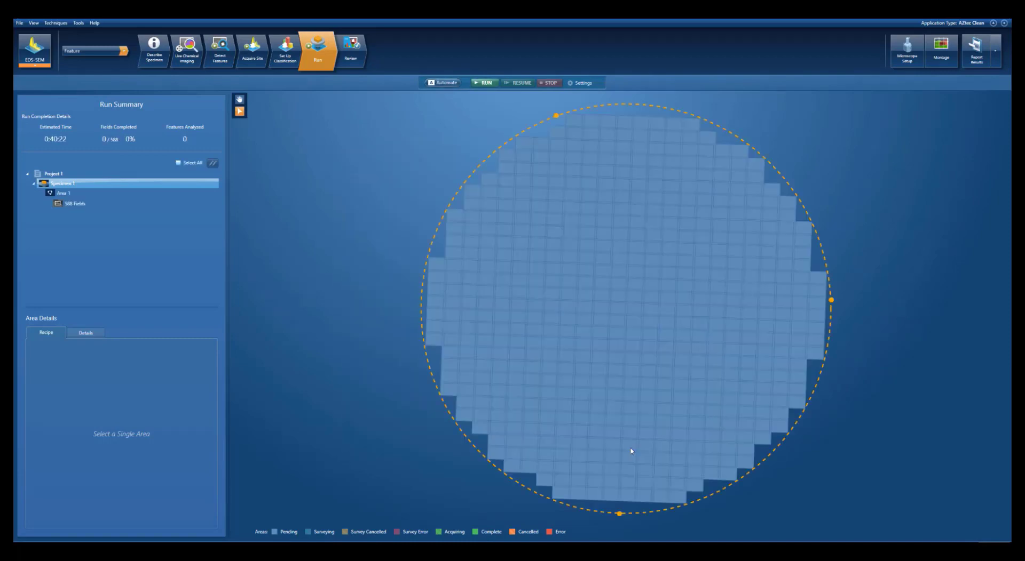
pyautogui.click(486, 84)
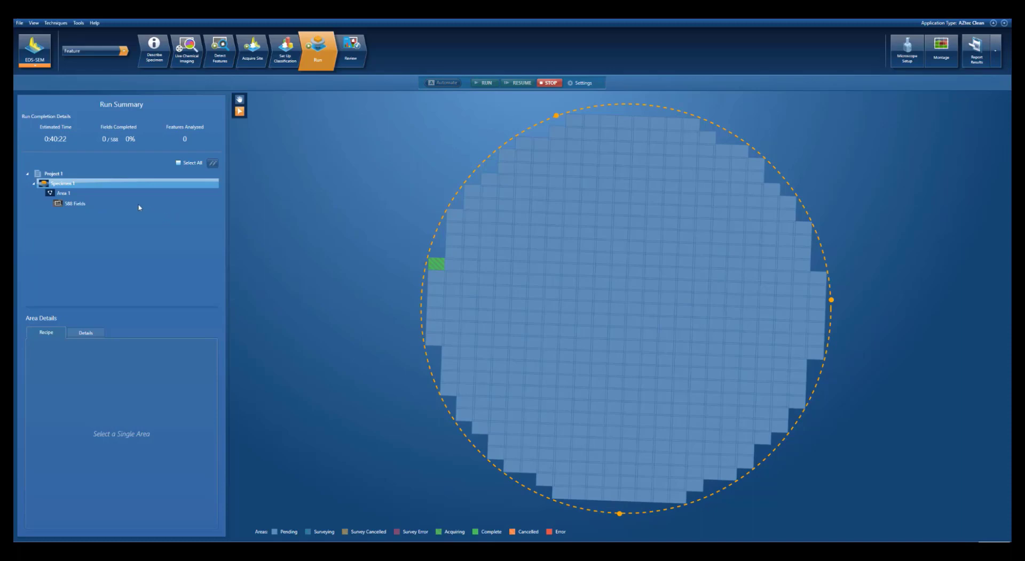
pyautogui.click(88, 195)
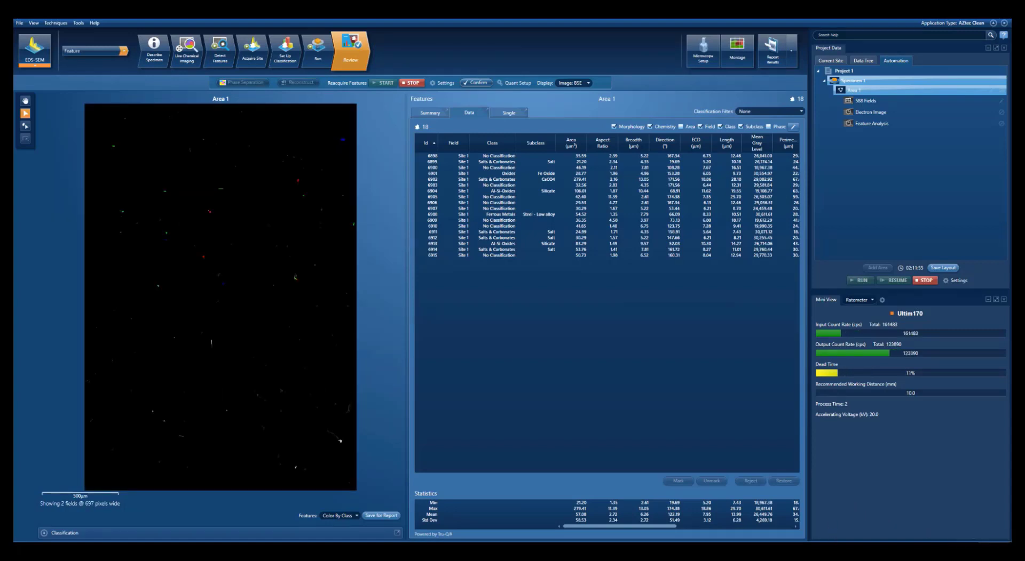
# Step: Bring the Classes window forward and collapse the Project Data panel to widen the review
pyautogui.moveTo(311, 551)
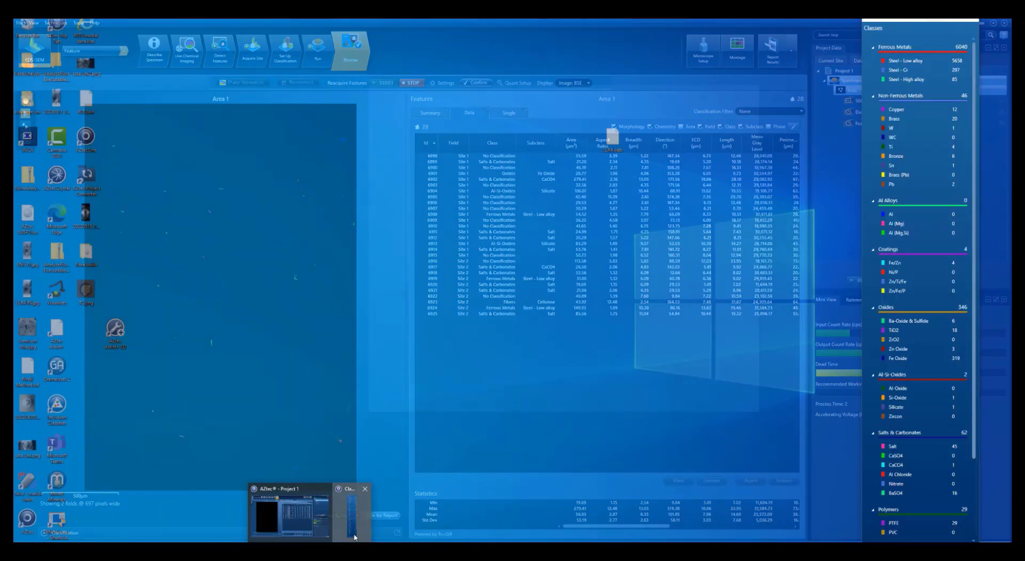
pyautogui.click(351, 510)
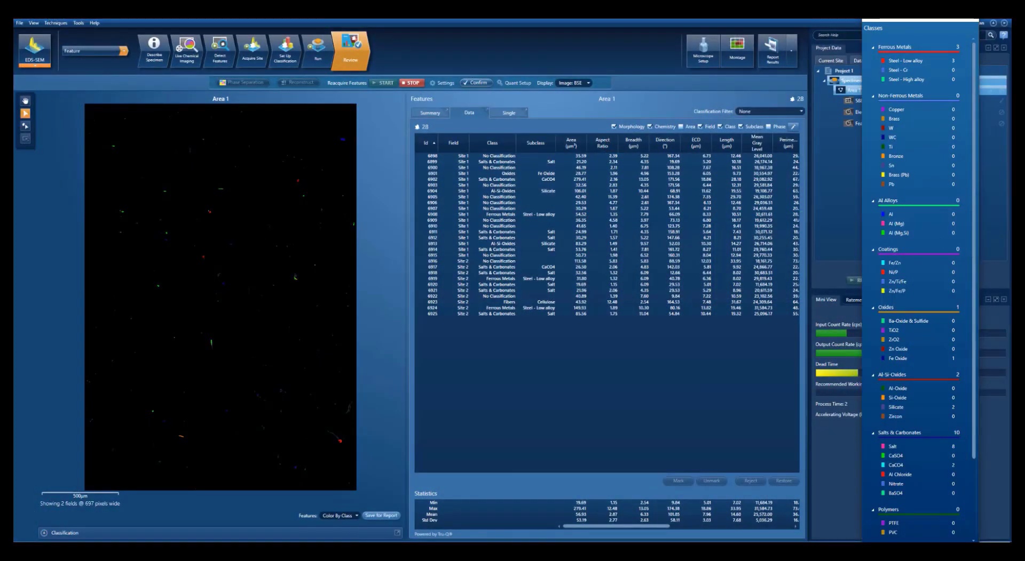
pyautogui.click(1002, 25)
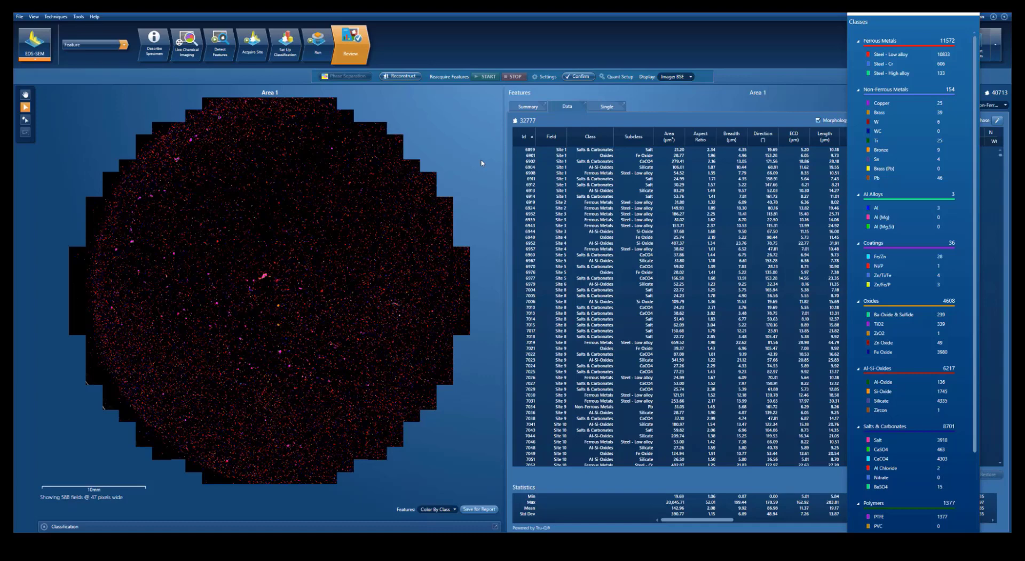
# Step: Reconstruct the 588-field filter map and save the Word report under its default name
pyautogui.click(401, 77)
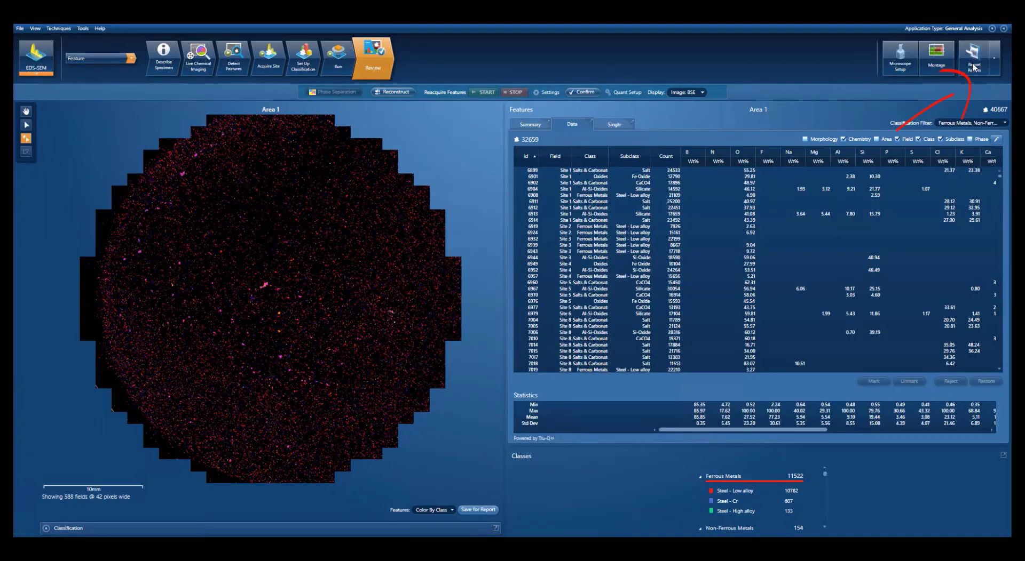
pyautogui.click(972, 67)
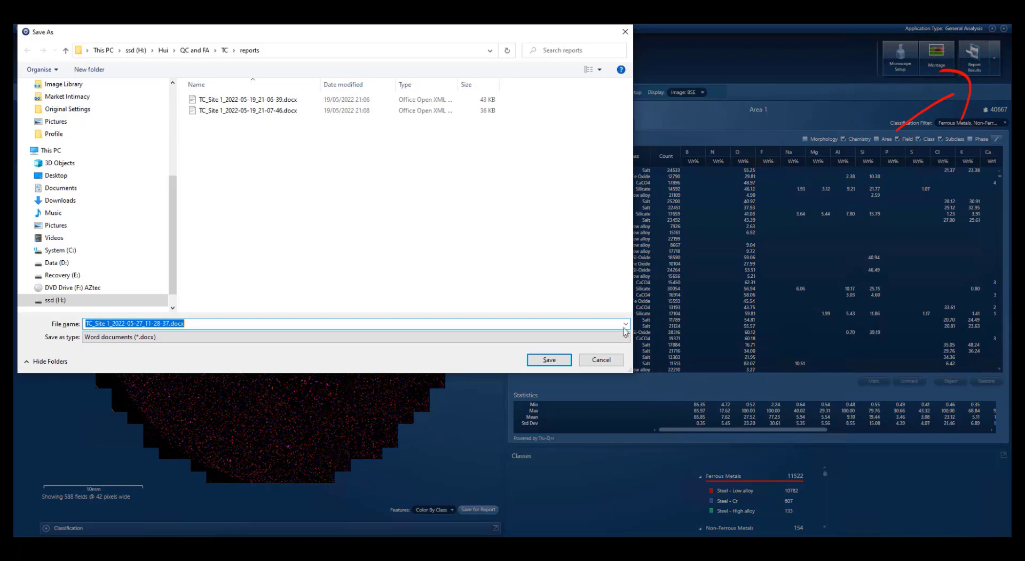
pyautogui.click(545, 360)
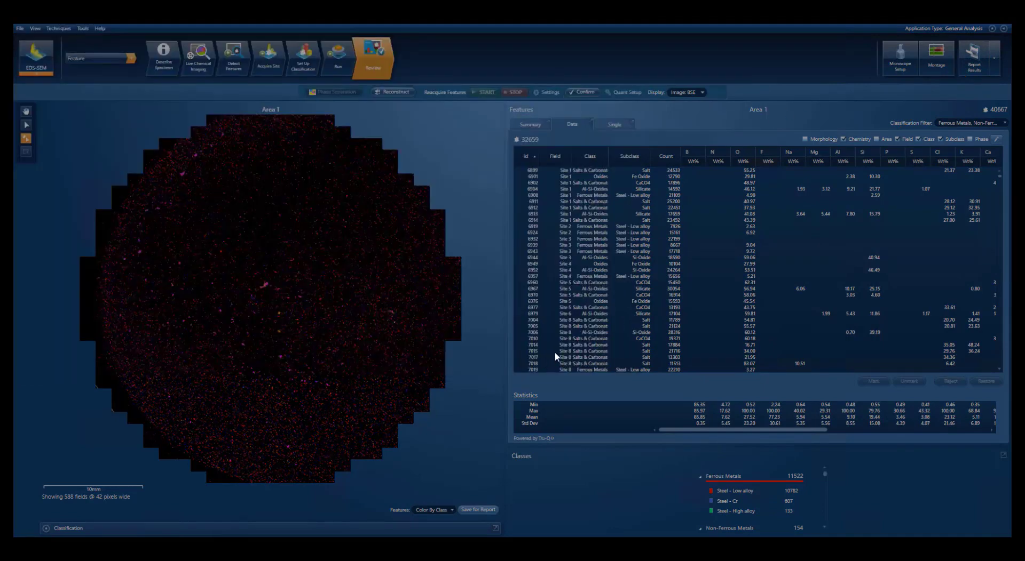